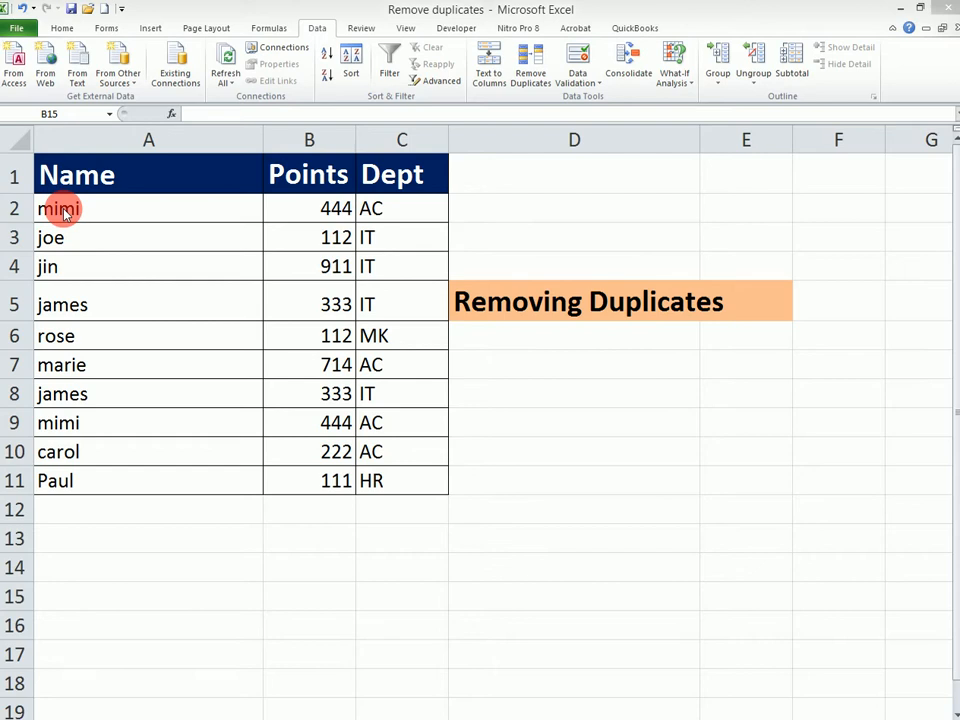
# Step: Compare the identical Name, Points and Dept entries in rows 5 and 8 of the table
pyautogui.click(81, 308)
pyautogui.moveTo(79, 306); pyautogui.dragTo(377, 320)
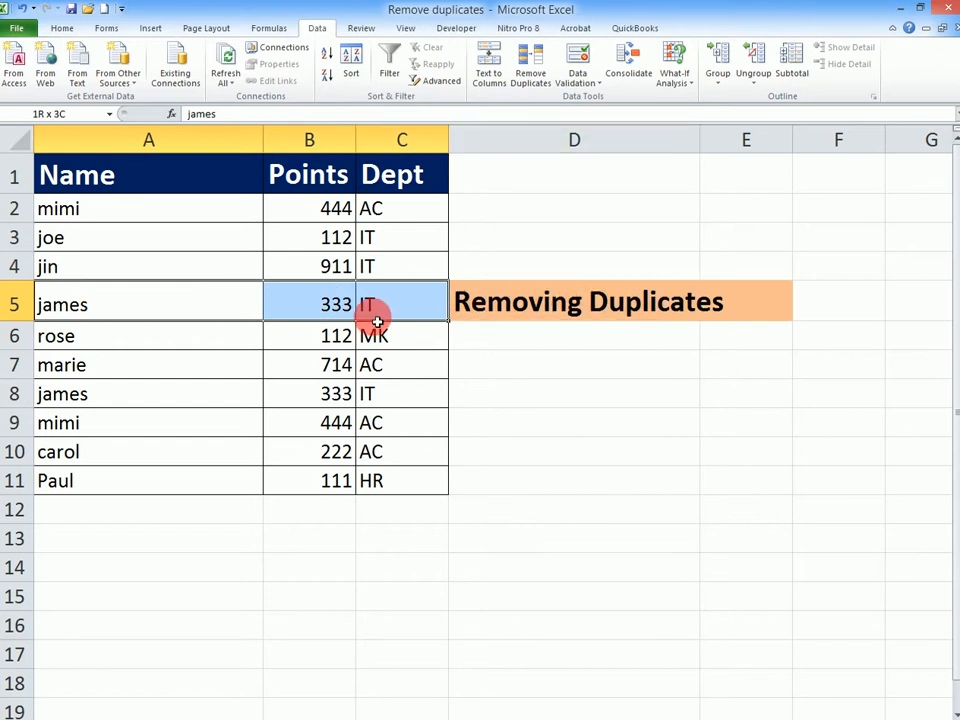
pyautogui.keyDown('shift'); pyautogui.click(107, 394); pyautogui.keyUp('shift')
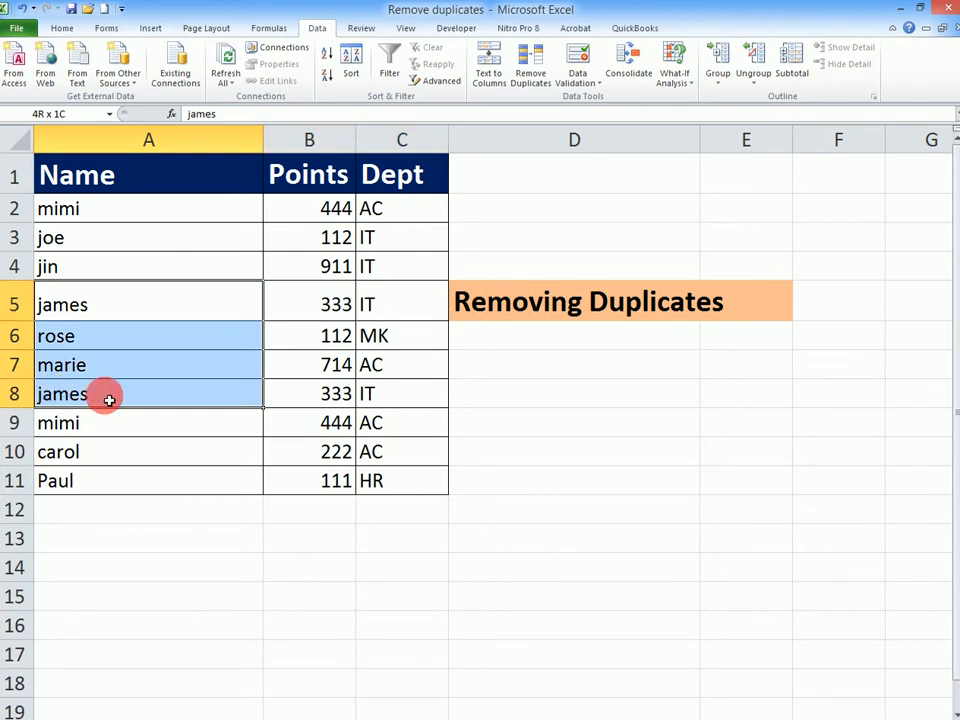
pyautogui.keyDown('shift'); pyautogui.click(386, 405); pyautogui.keyUp('shift')
pyautogui.moveTo(100, 302); pyautogui.dragTo(430, 302)
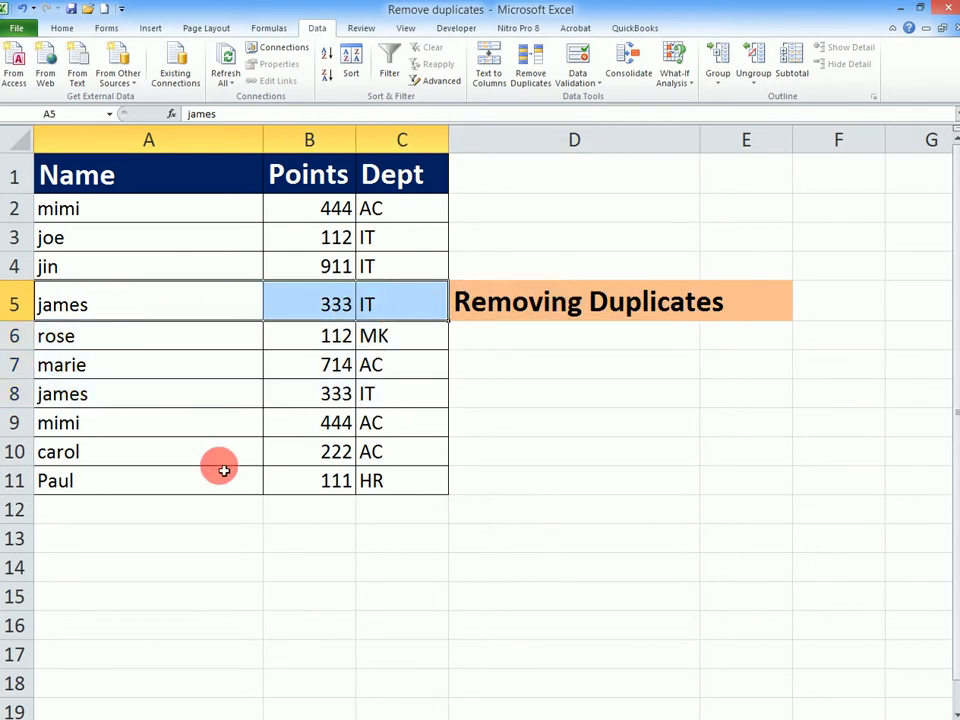
pyautogui.keyDown('shift'); pyautogui.click(62, 392); pyautogui.keyUp('shift')
pyautogui.moveTo(227, 385); pyautogui.dragTo(124, 315)
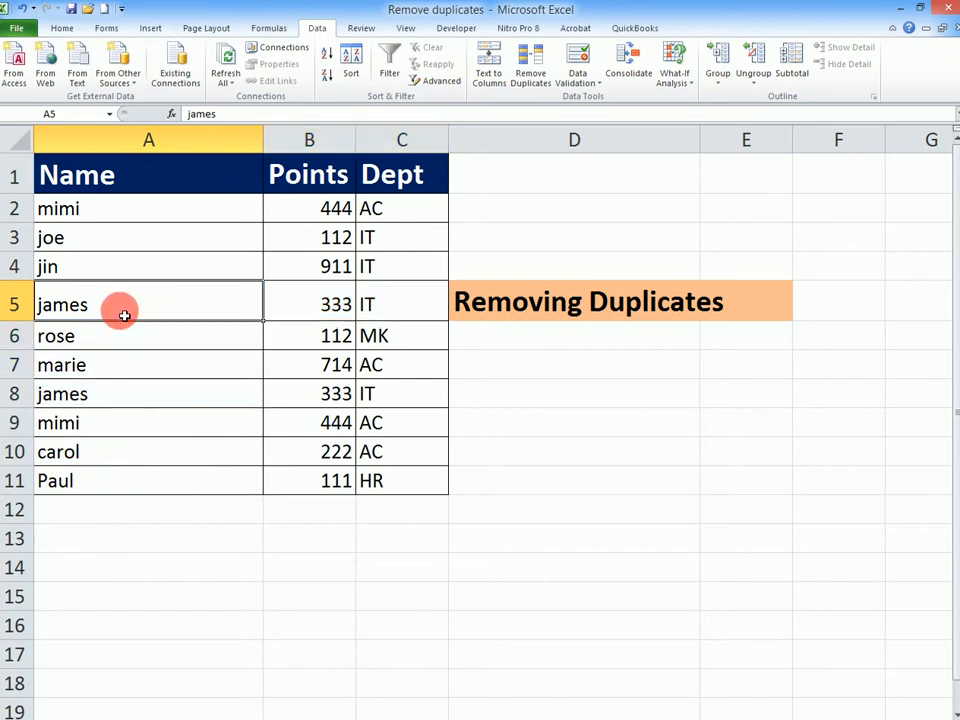
# Step: Highlight the duplicate records in rows 5, 8, 9 and 2 together, then clear the selection
pyautogui.moveTo(267, 308); pyautogui.dragTo(378, 305)
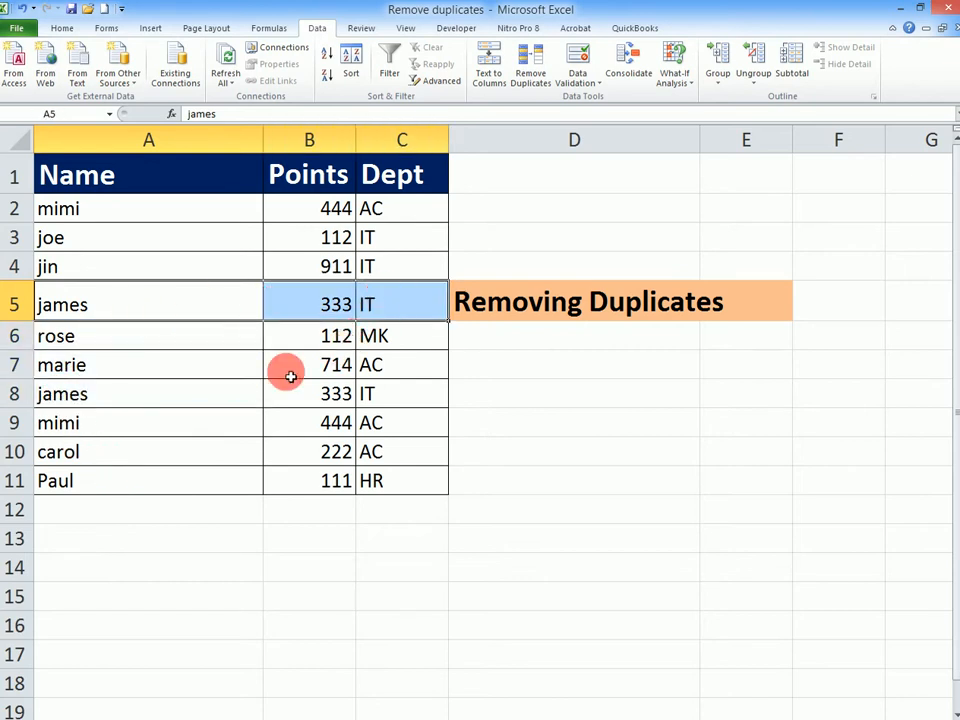
pyautogui.moveTo(15, 408); pyautogui.dragTo(410, 398)
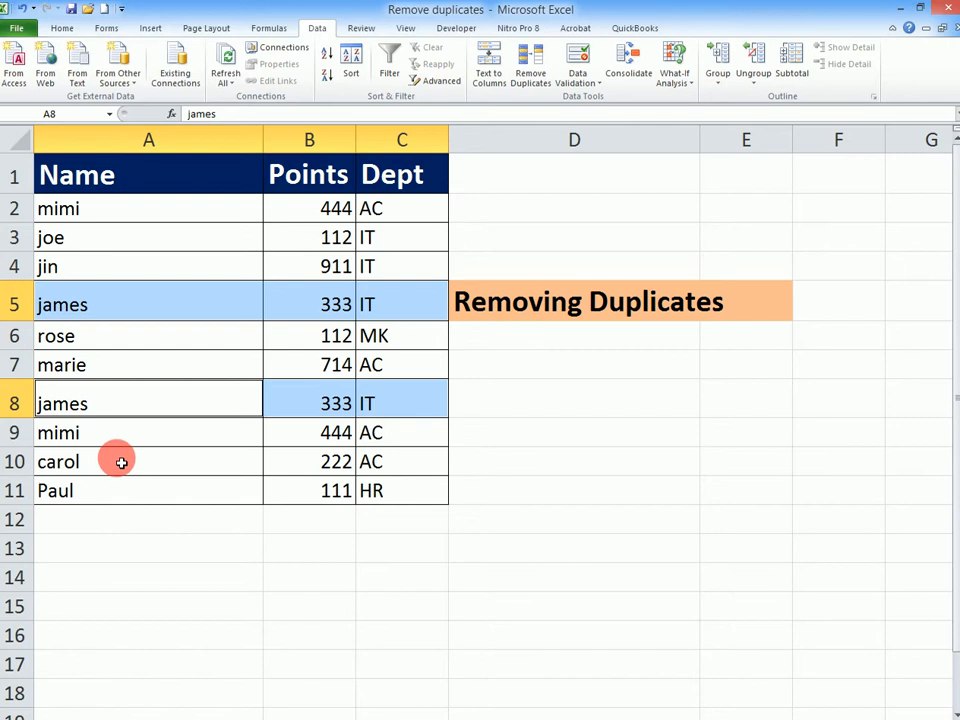
pyautogui.moveTo(84, 443); pyautogui.dragTo(370, 433)
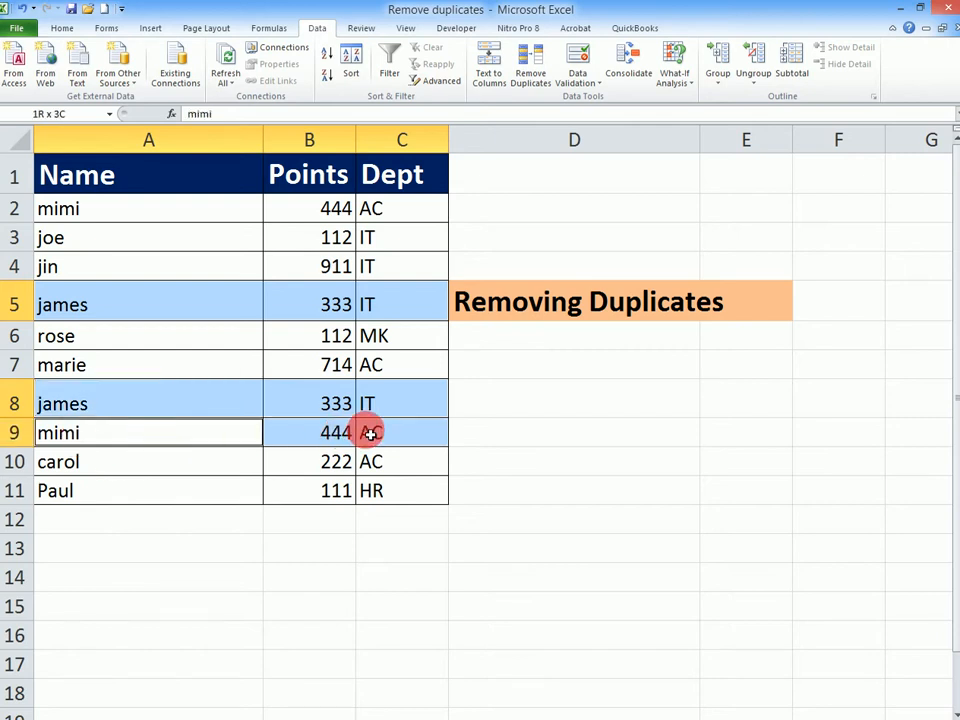
pyautogui.keyDown('ctrl'); pyautogui.click(74, 219); pyautogui.keyUp('ctrl')
pyautogui.moveTo(75, 221); pyautogui.dragTo(408, 211)
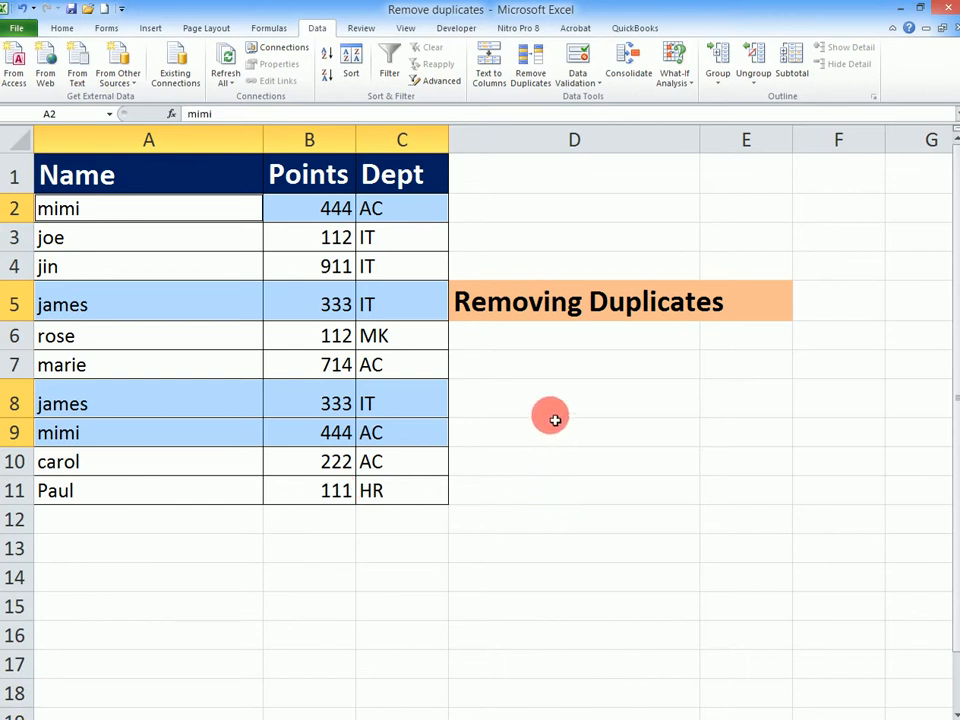
pyautogui.click(668, 337)
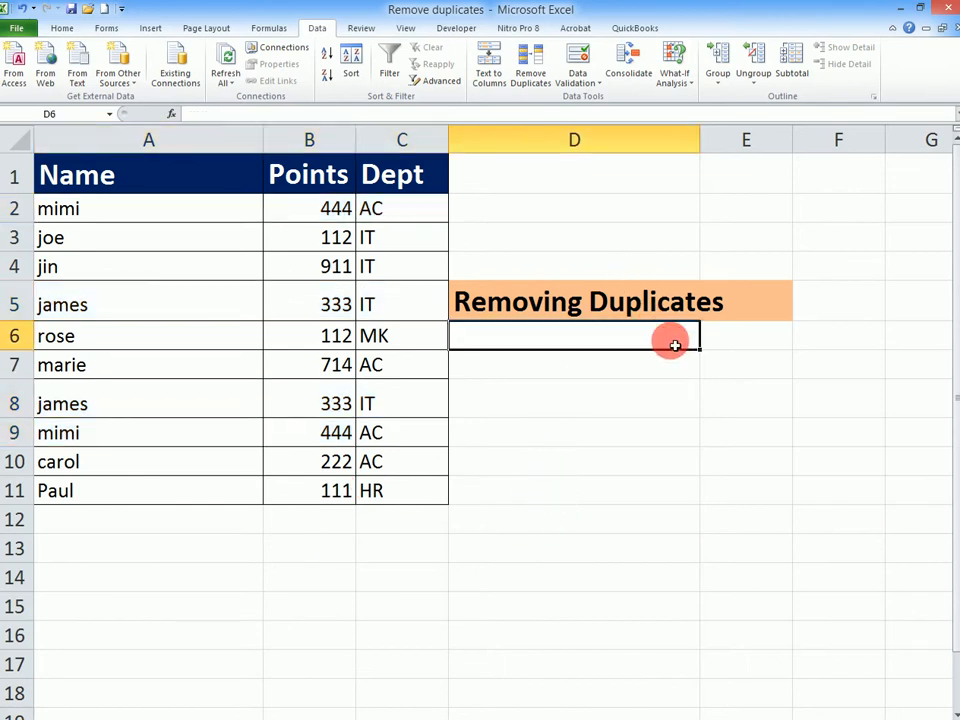
# Step: Set up Remove Duplicates for the table A1:C11 with headers, comparing the Name, Points and Dept columns
pyautogui.moveTo(52, 187); pyautogui.dragTo(401, 488)
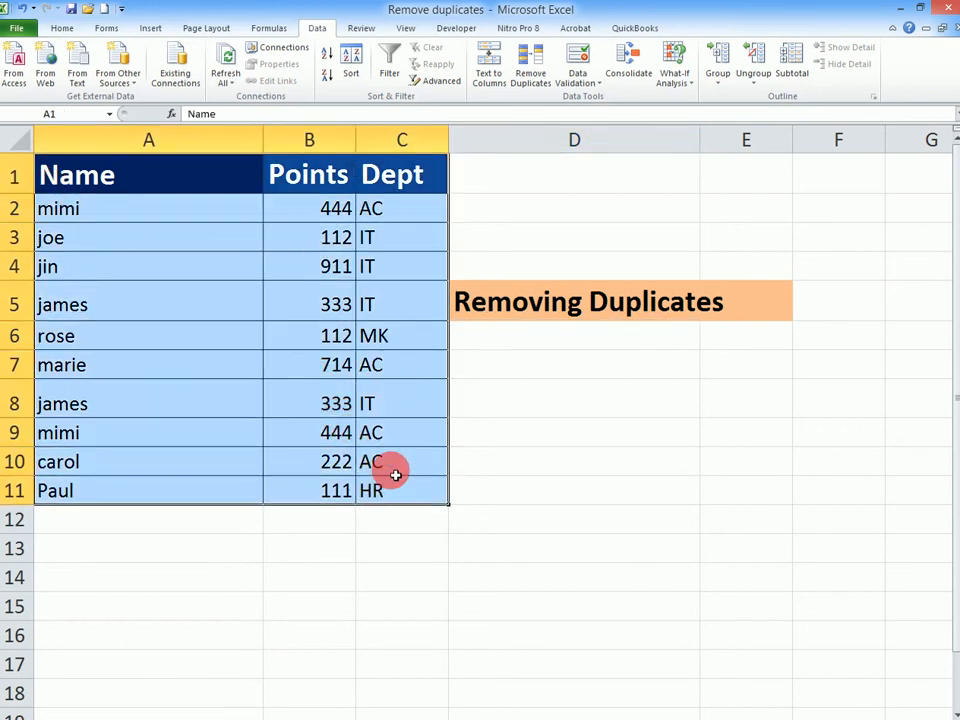
pyautogui.click(315, 30)
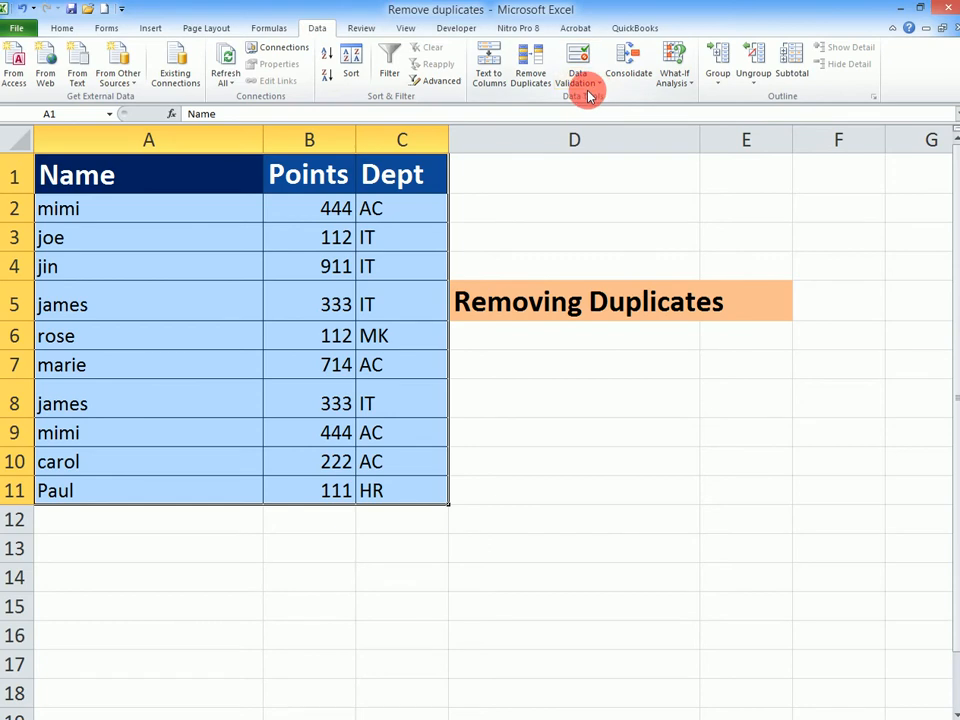
pyautogui.click(524, 60)
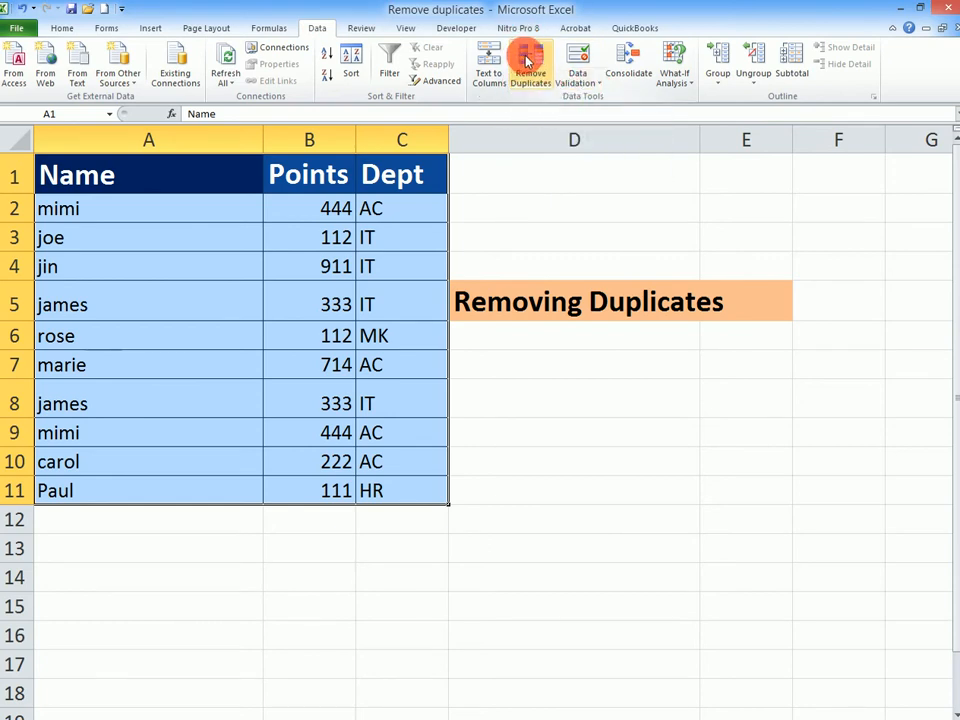
pyautogui.click(528, 61)
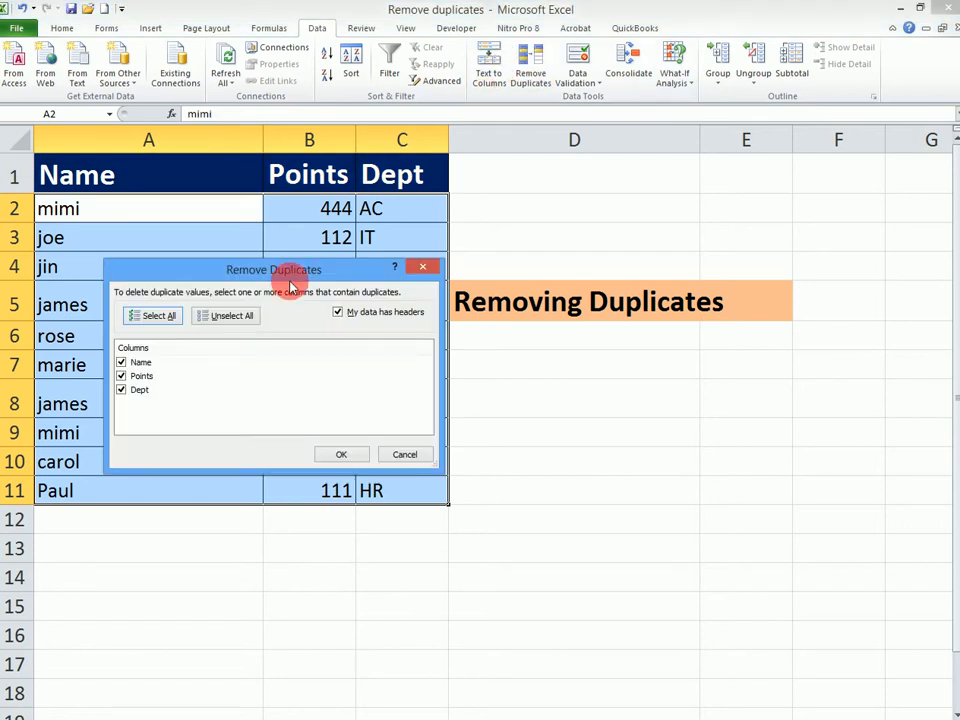
pyautogui.click(122, 390)
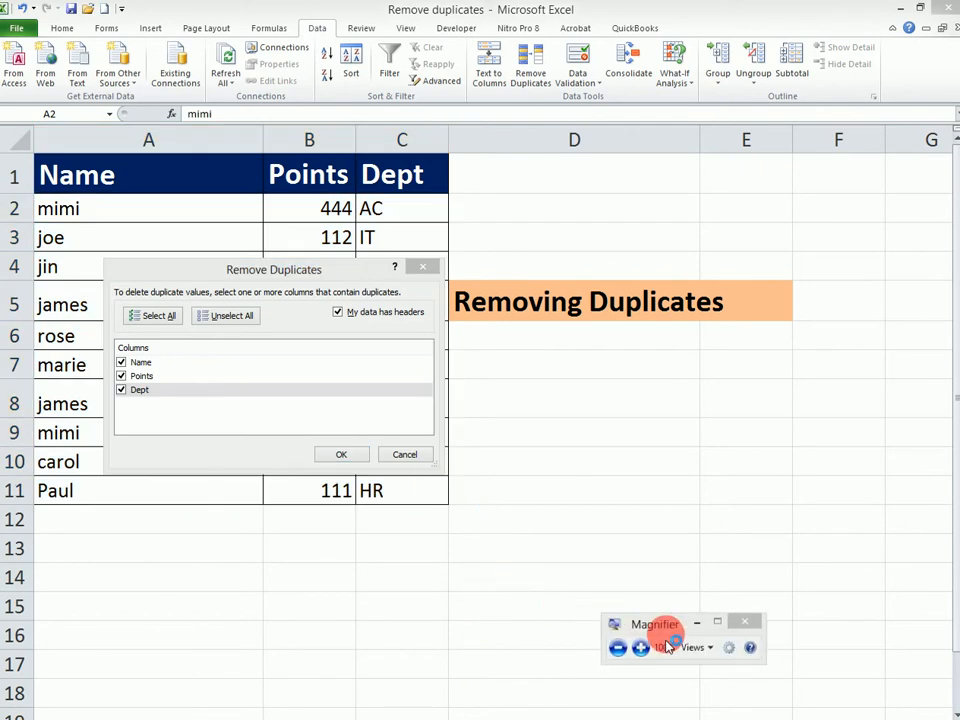
pyautogui.click(640, 648)
pyautogui.click(640, 648)
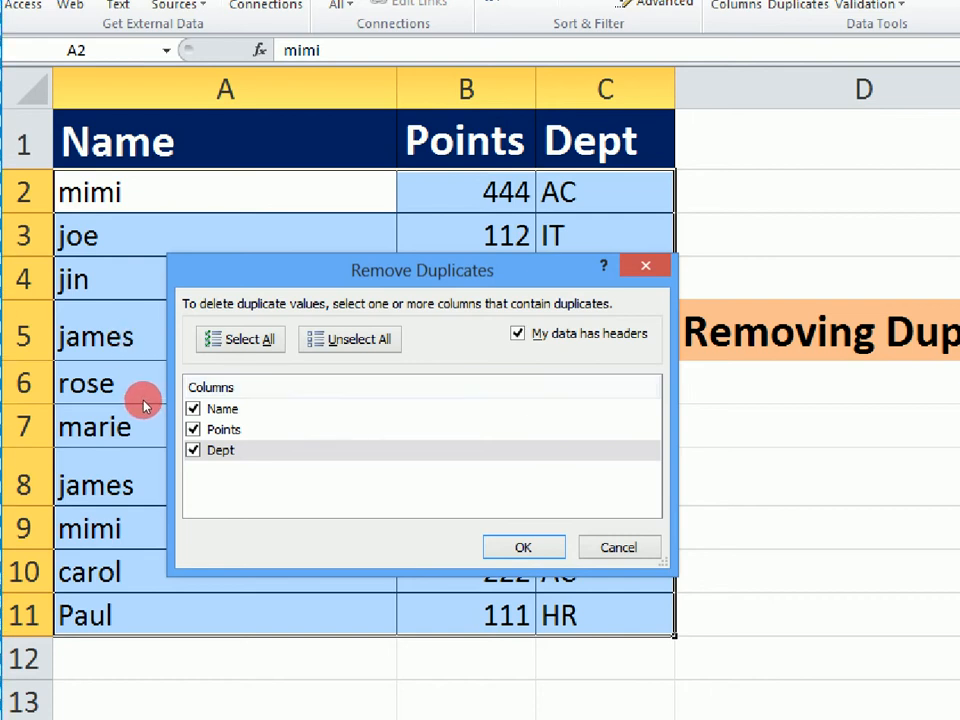
pyautogui.press('space')
pyautogui.press('space')
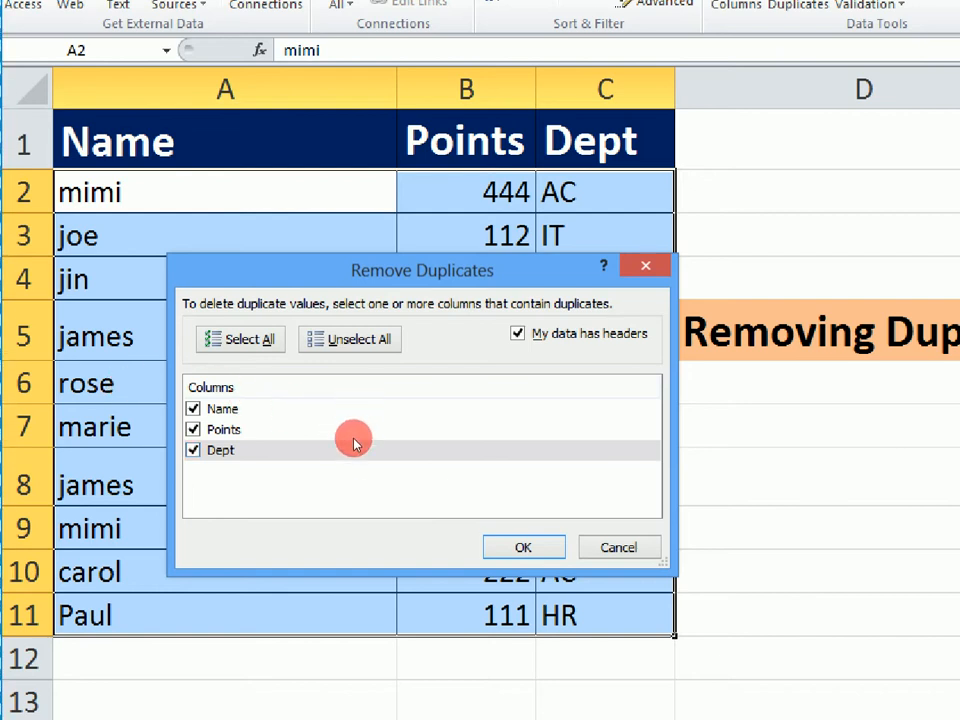
# Step: Apply the duplicate removal, dismiss the summary and check the remaining records in rows 2 and 5
pyautogui.press('Return')
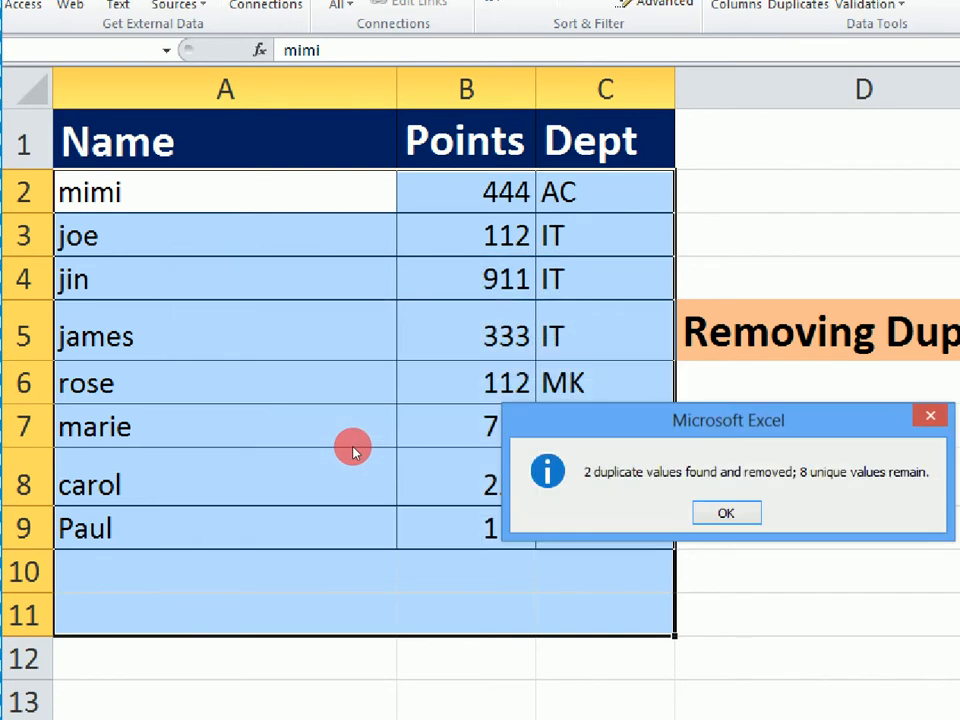
pyautogui.moveTo(494, 350); pyautogui.dragTo(375, 350)
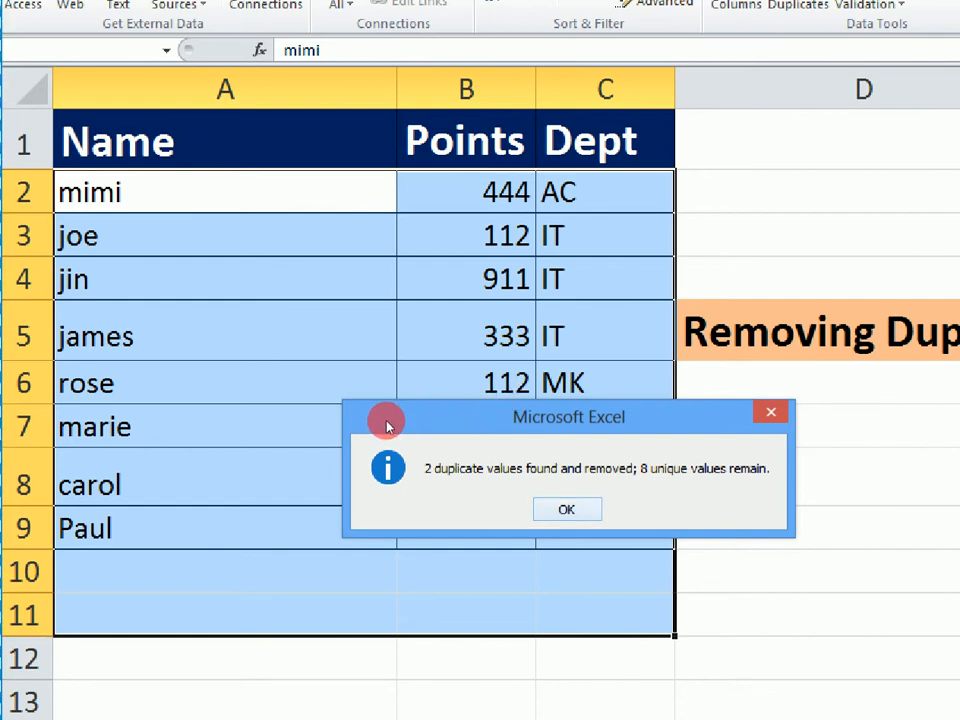
pyautogui.press('Return')
pyautogui.click(81, 207)
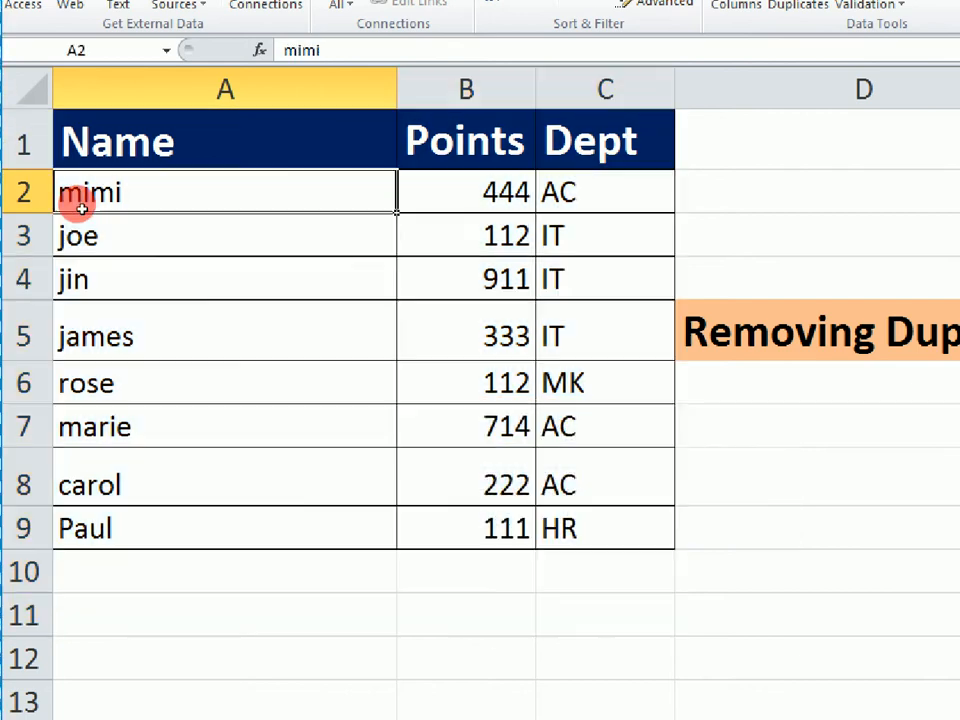
pyautogui.click(84, 317)
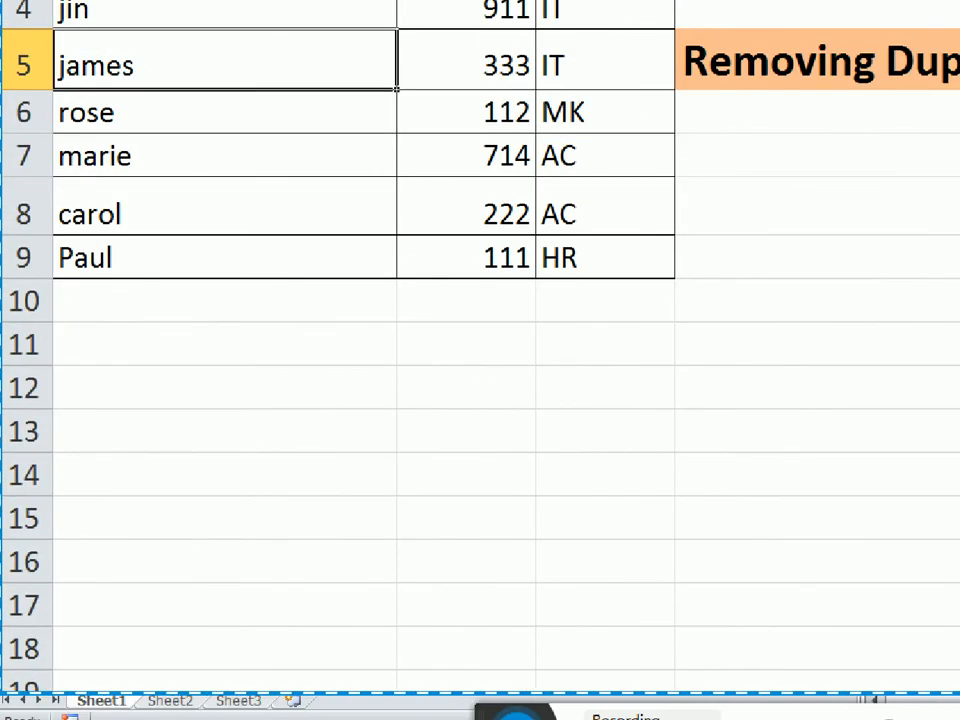
# Step: Switch to the Sample Results workbook and clear the "Text to Columns" label from row 9 beside the Results column
pyautogui.click(326, 719)
pyautogui.click(400, 697)
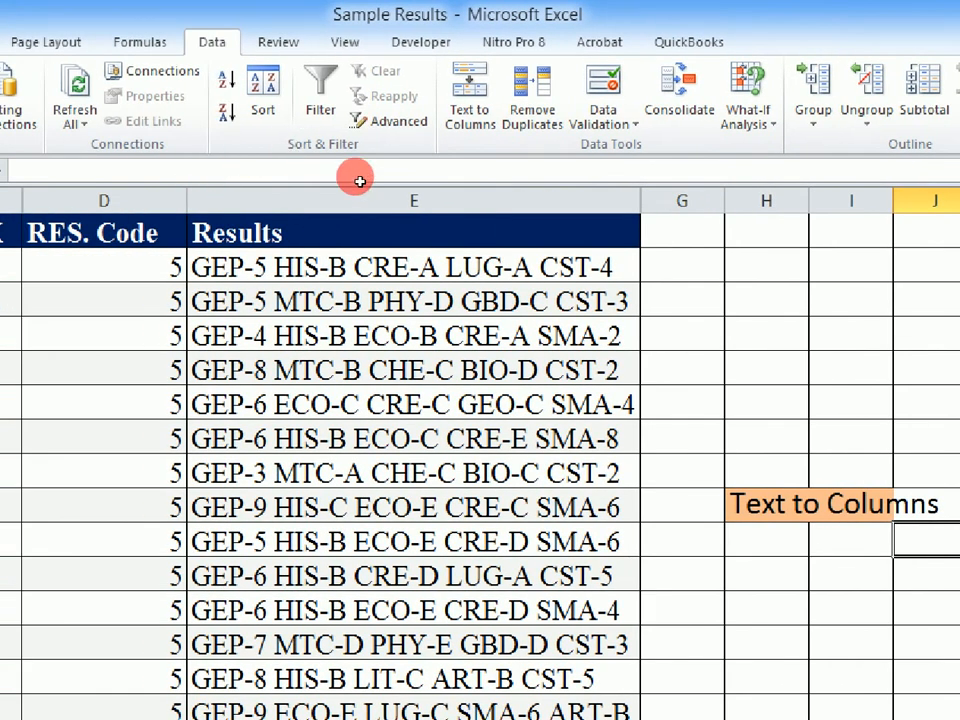
pyautogui.click(362, 266)
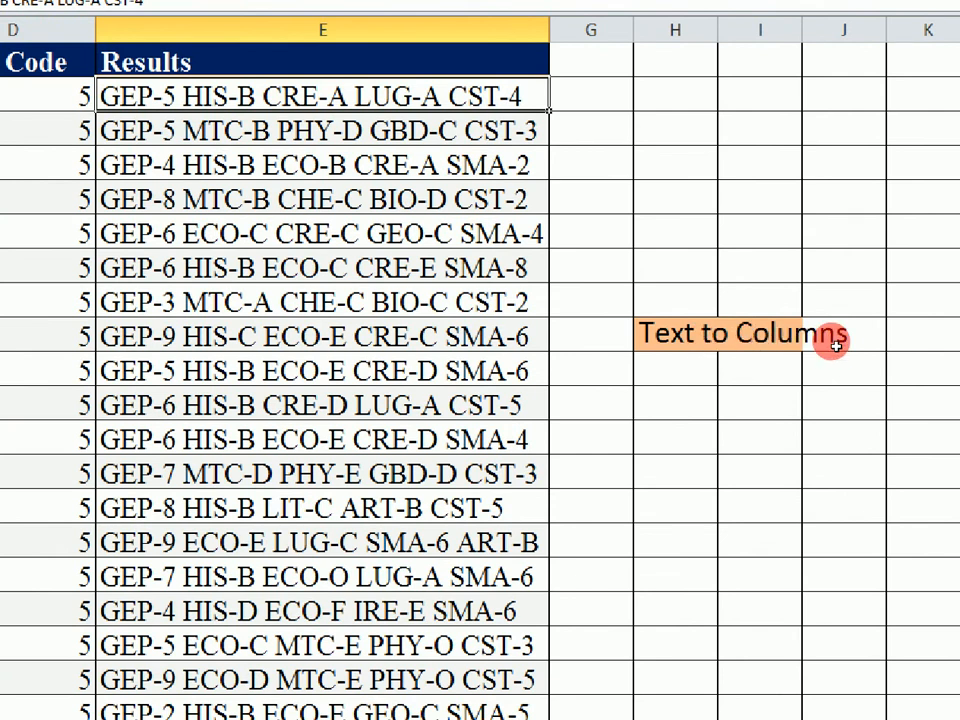
pyautogui.moveTo(677, 337); pyautogui.dragTo(833, 335)
pyautogui.press('Delete')
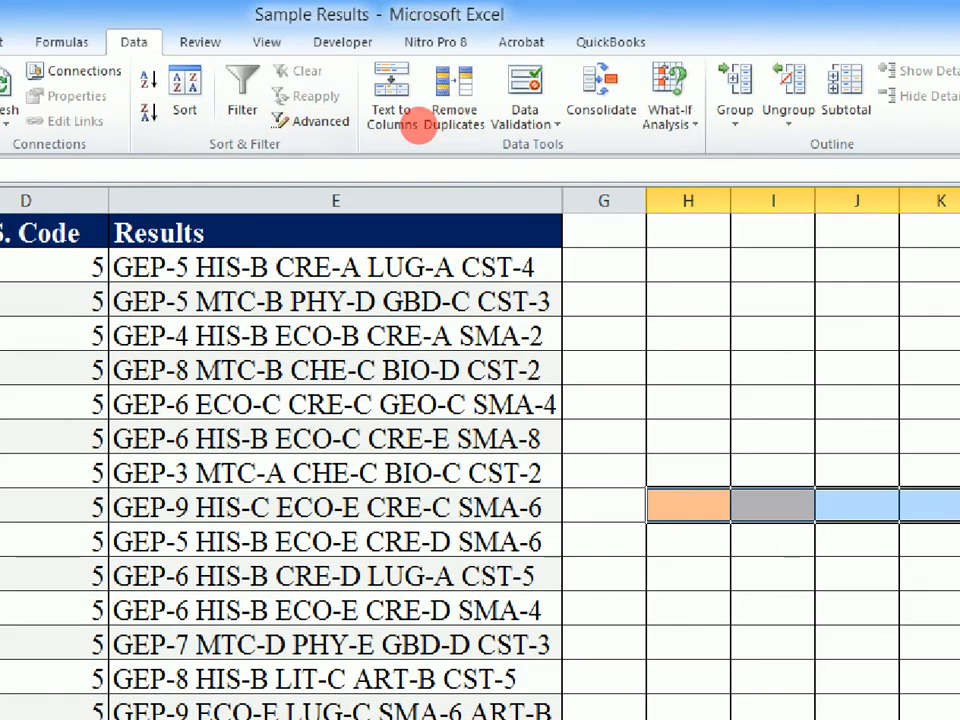
# Step: Split Results column E with Text to Columns as Fixed width, General format, destination $E$1, replacing the destination cells' contents
pyautogui.click(421, 200)
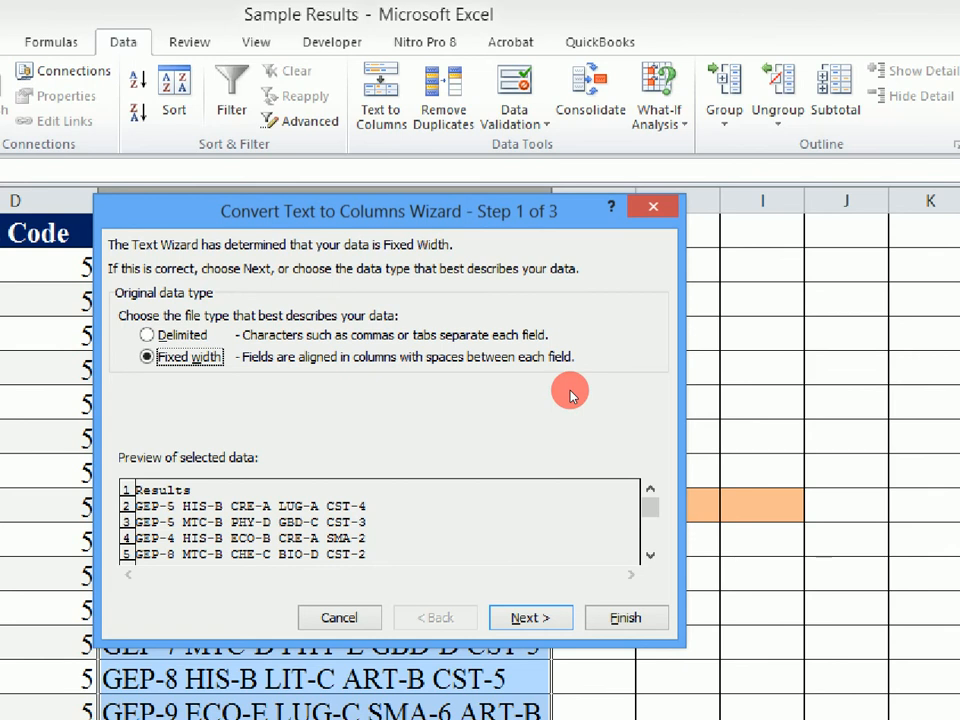
pyautogui.press('Return')
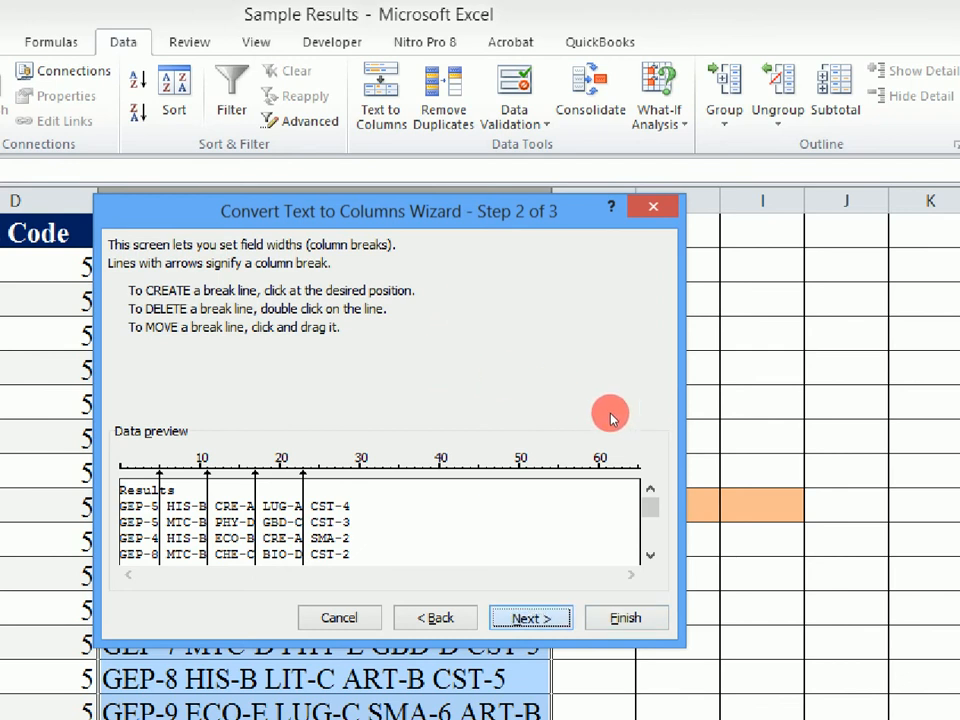
pyautogui.press('Return')
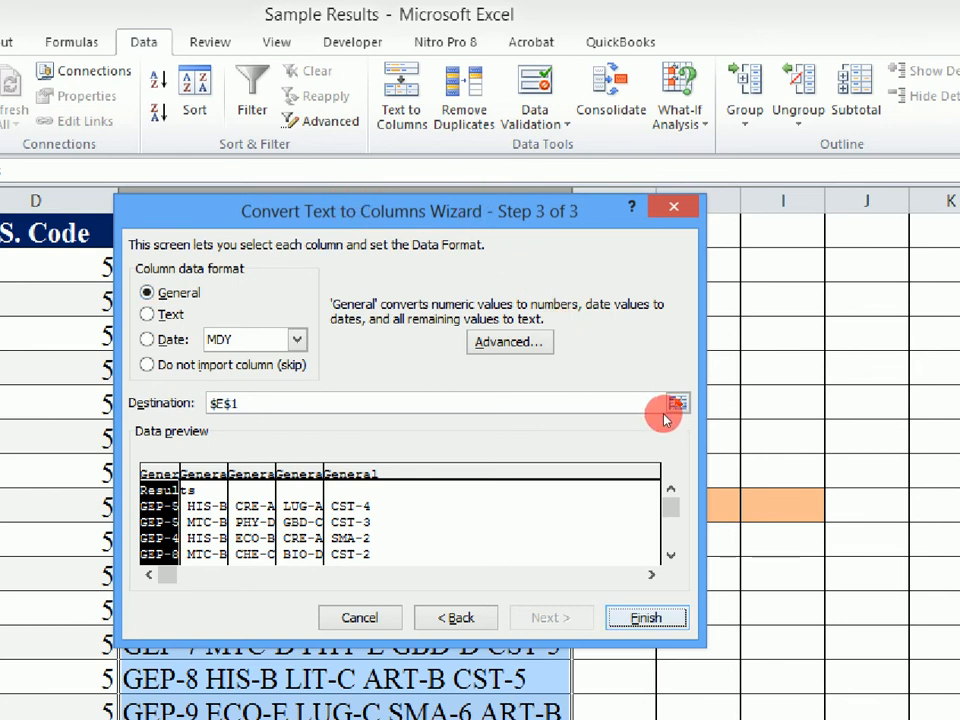
pyautogui.press('Return')
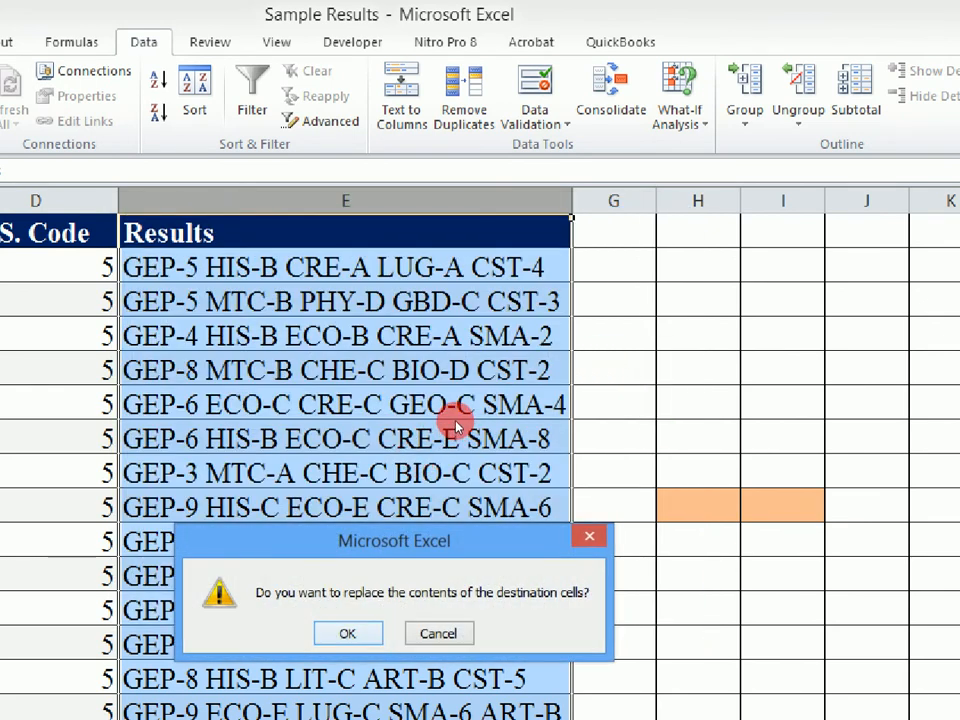
pyautogui.press('Return')
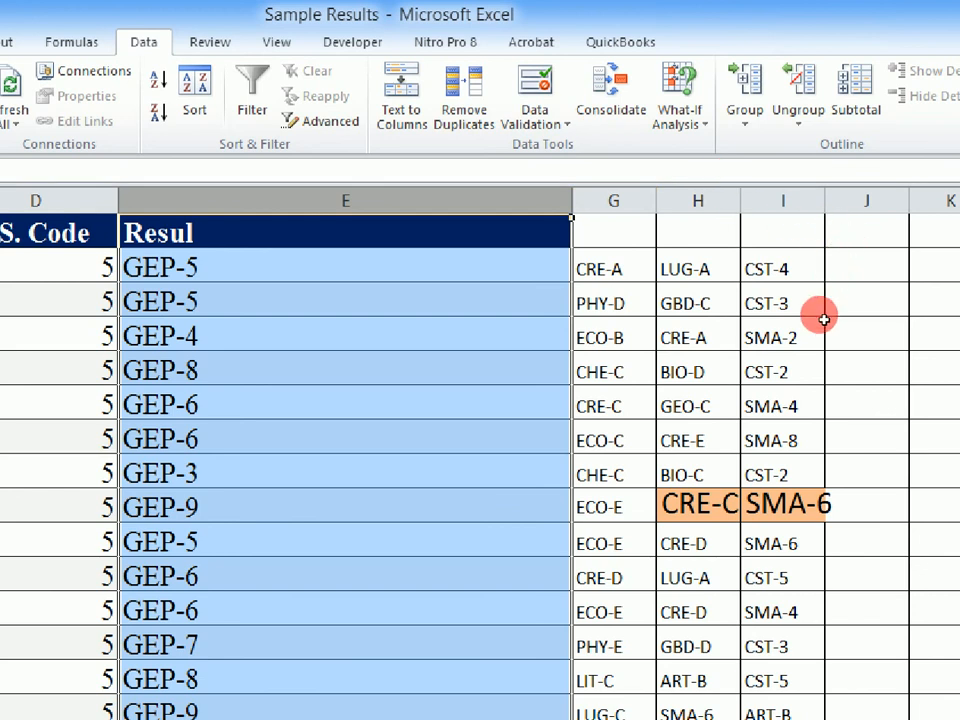
pyautogui.scroll(-2, 824, 319)
pyautogui.scroll(2, 813, 357)
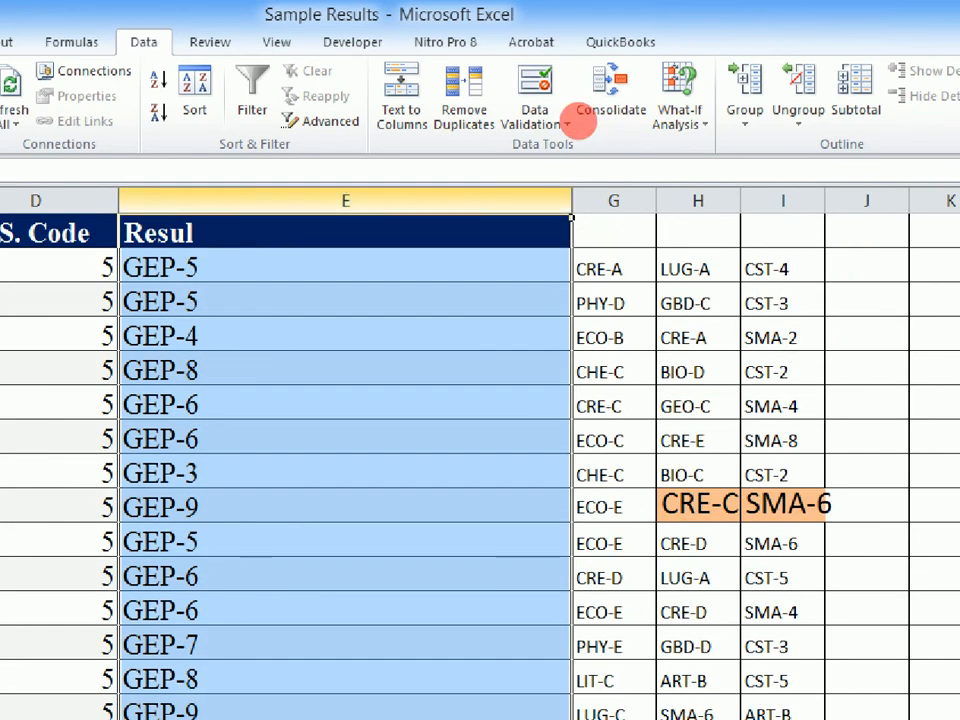
# Step: Narrow column E to fit its codes and inspect the split results in row 2
pyautogui.moveTo(572, 200); pyautogui.dragTo(379, 156)
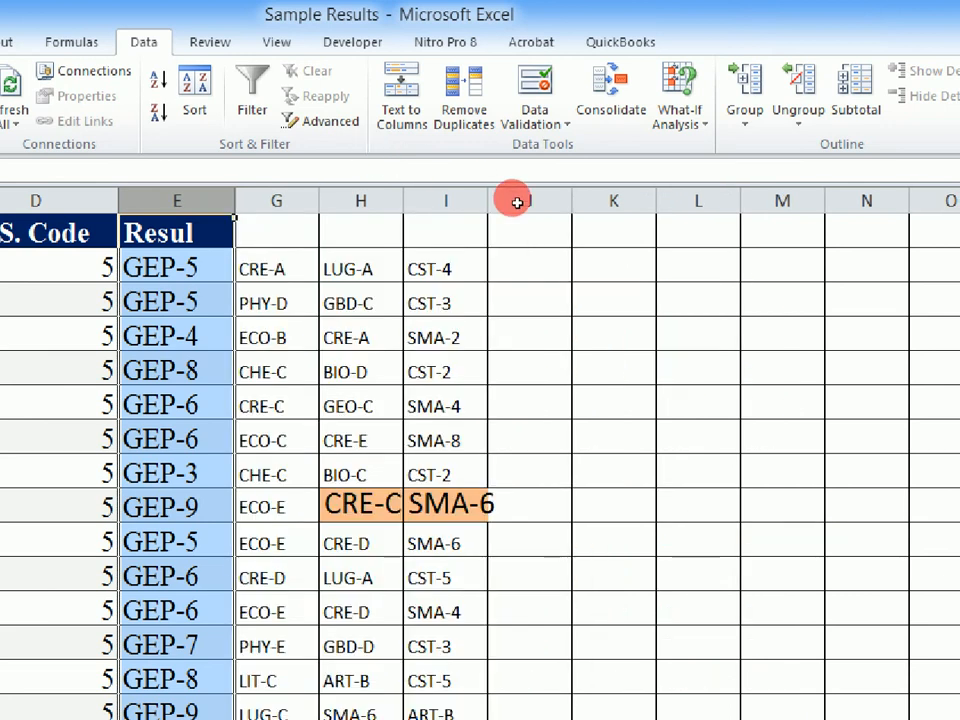
pyautogui.click(433, 215)
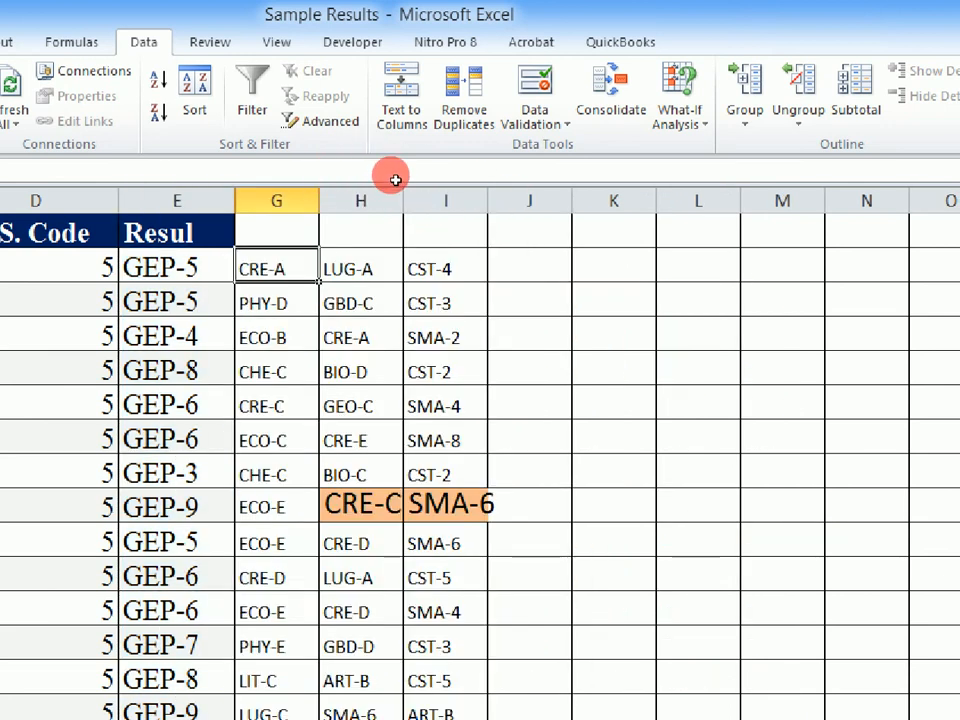
pyautogui.click(470, 167)
pyautogui.click(510, 181)
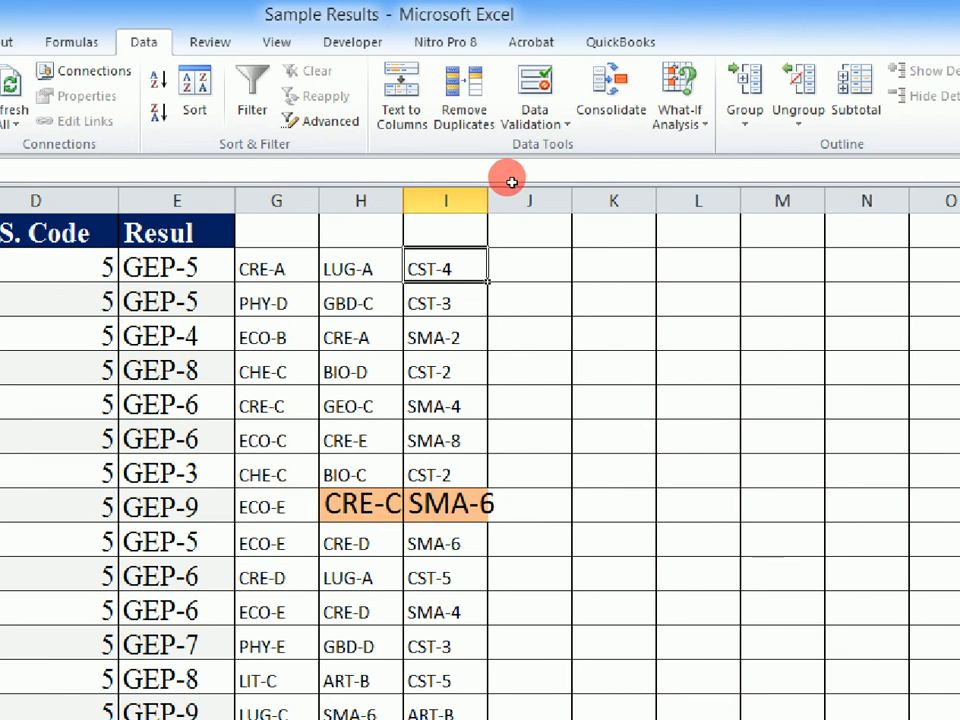
pyautogui.click(417, 187)
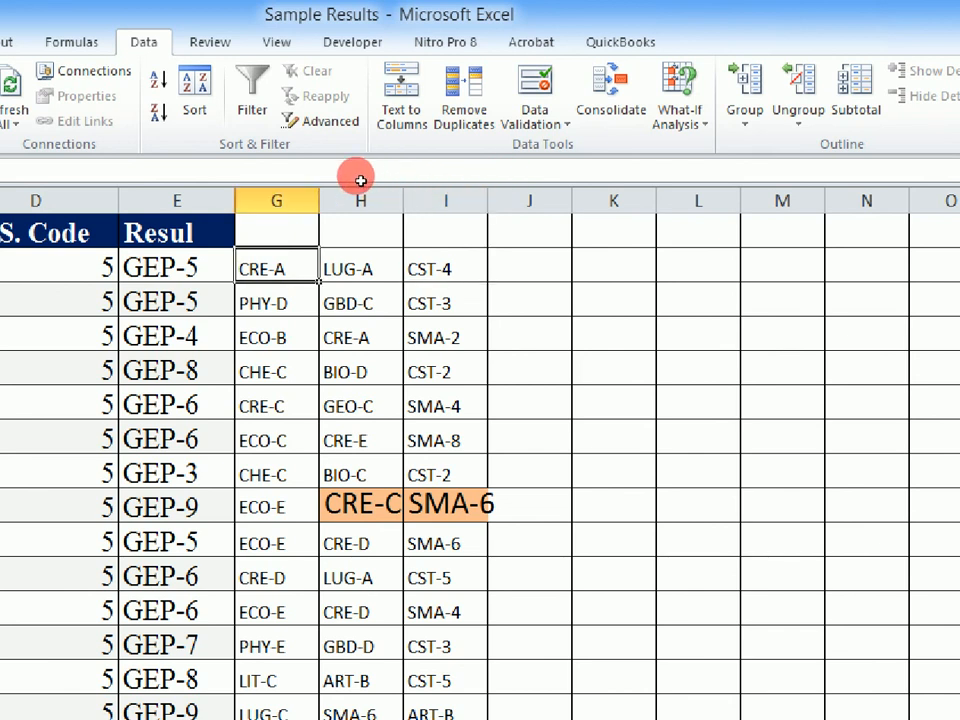
# Step: Copy the formatting of cell G9 onto H9:I9 with Format Painter
pyautogui.click(408, 342)
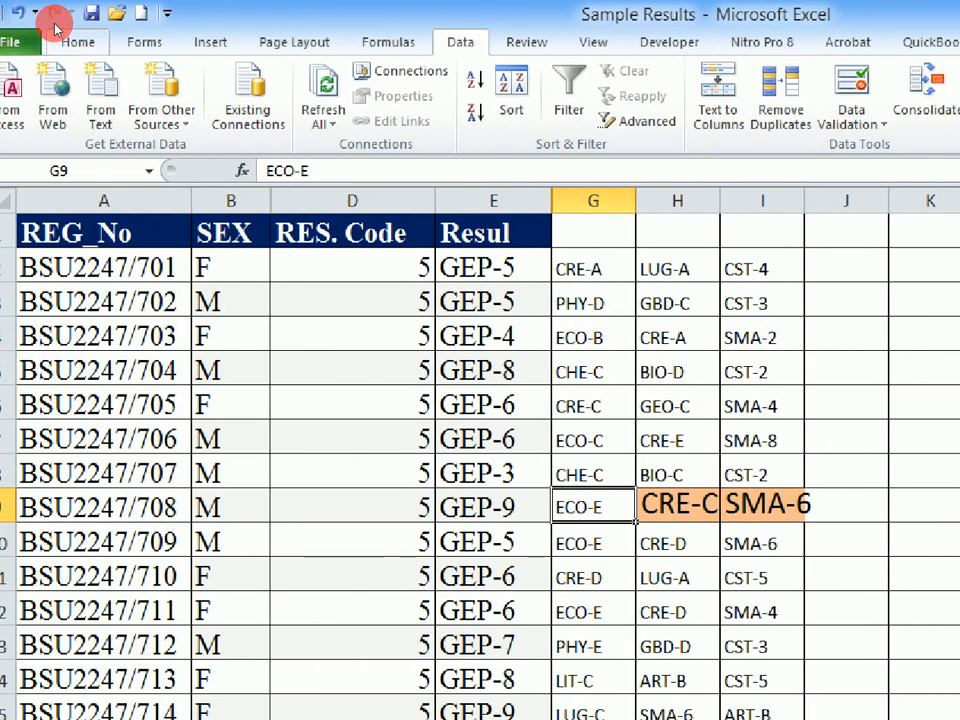
pyautogui.click(60, 33)
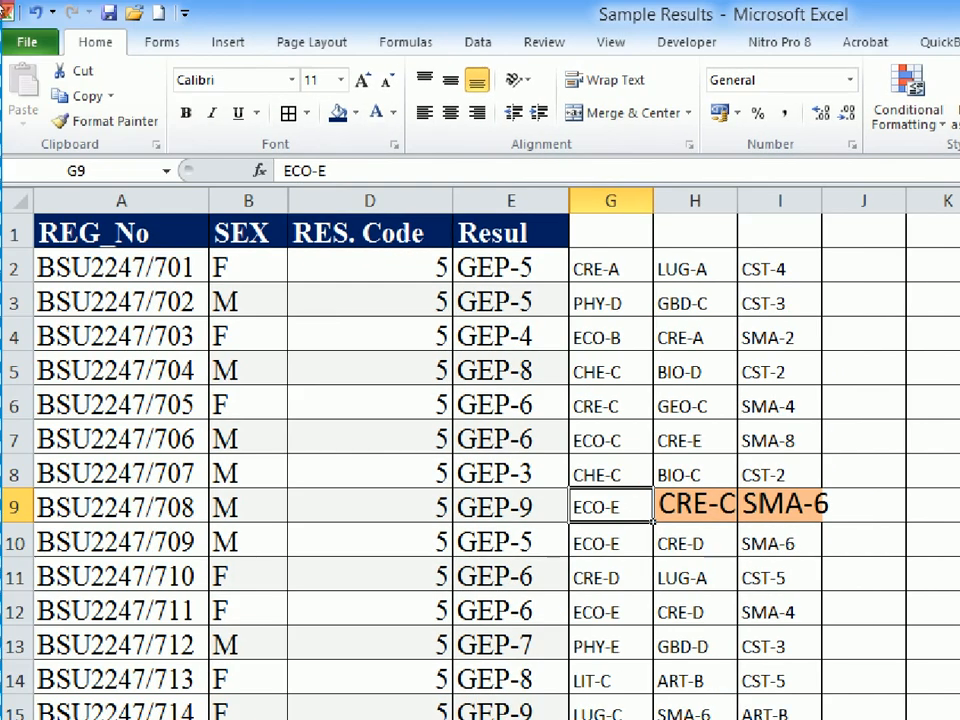
pyautogui.click(100, 121)
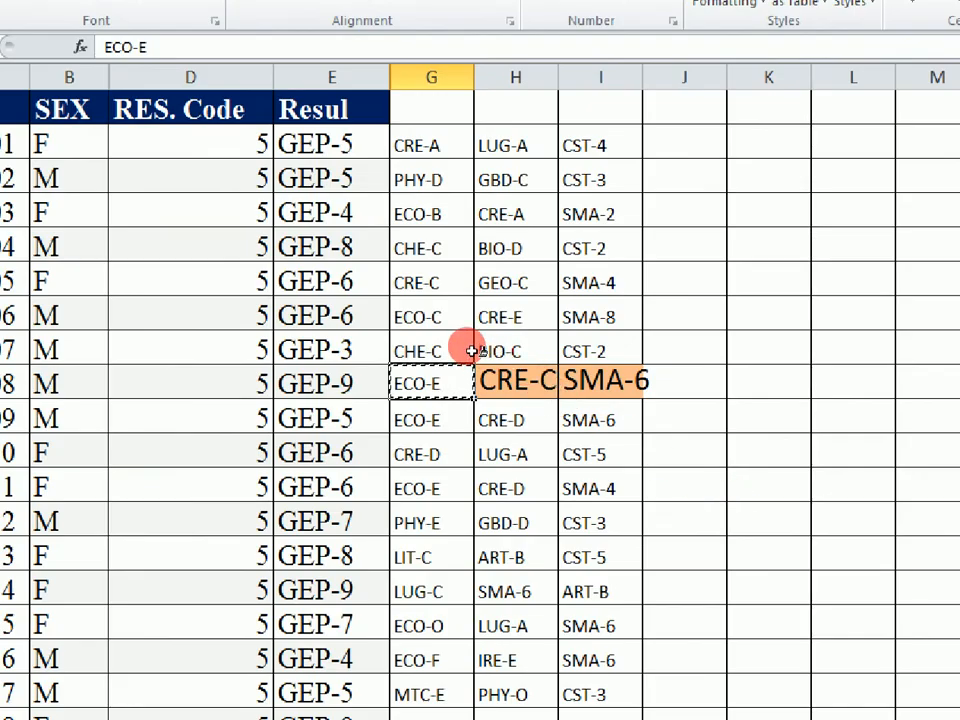
pyautogui.moveTo(505, 381); pyautogui.dragTo(577, 381)
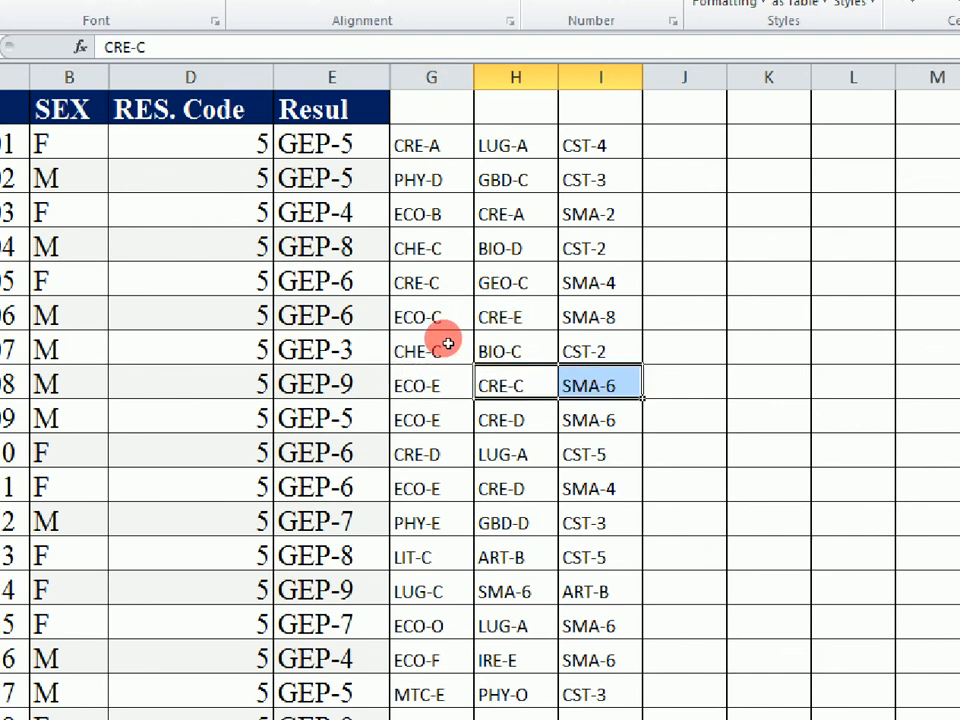